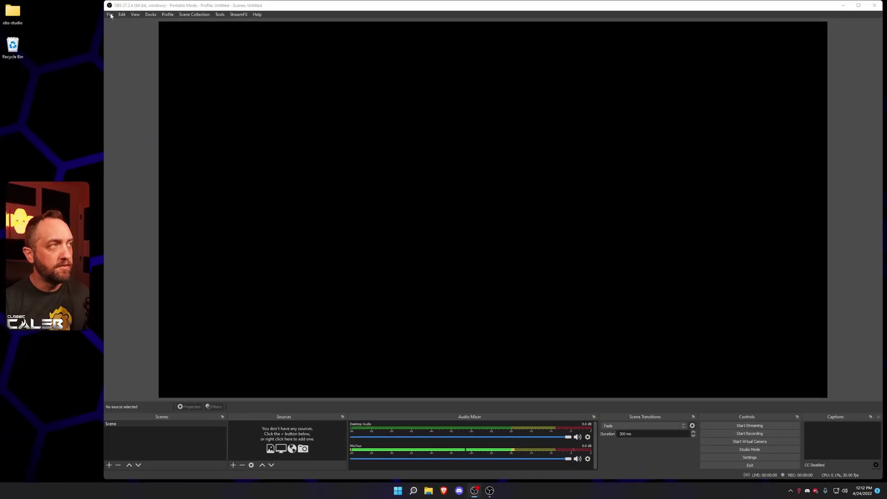
# - Open OBS Studio's Settings window from the File menu
pyautogui.click(110, 15)
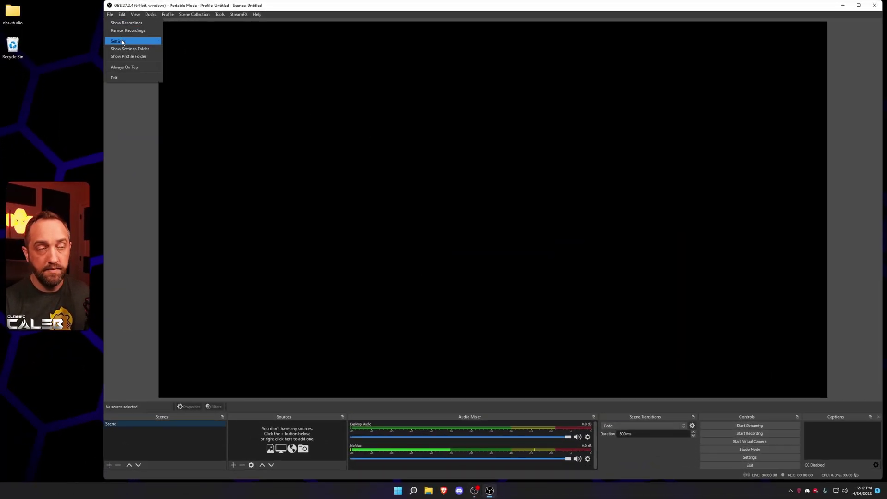
pyautogui.click(123, 41)
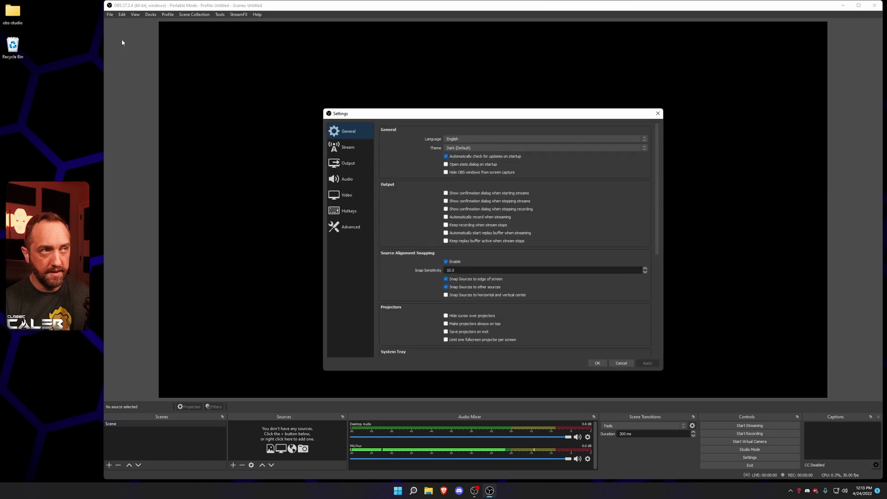
# - Set base and output resolution to 2560x1440 at 60 FPS on the Video page and apply
pyautogui.click(350, 196)
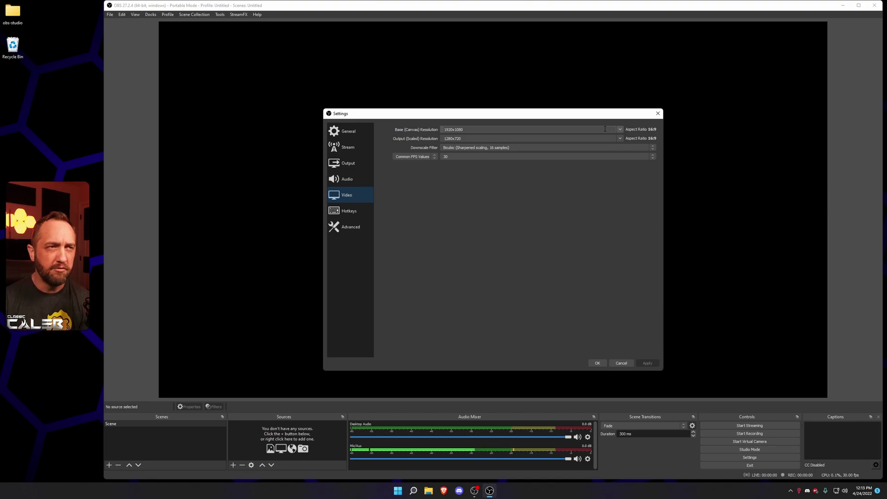
pyautogui.click(620, 130)
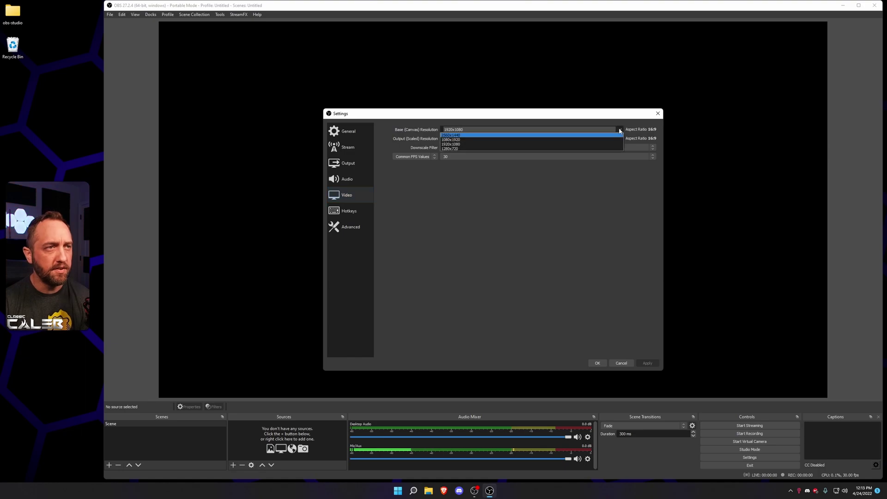
pyautogui.click(460, 135)
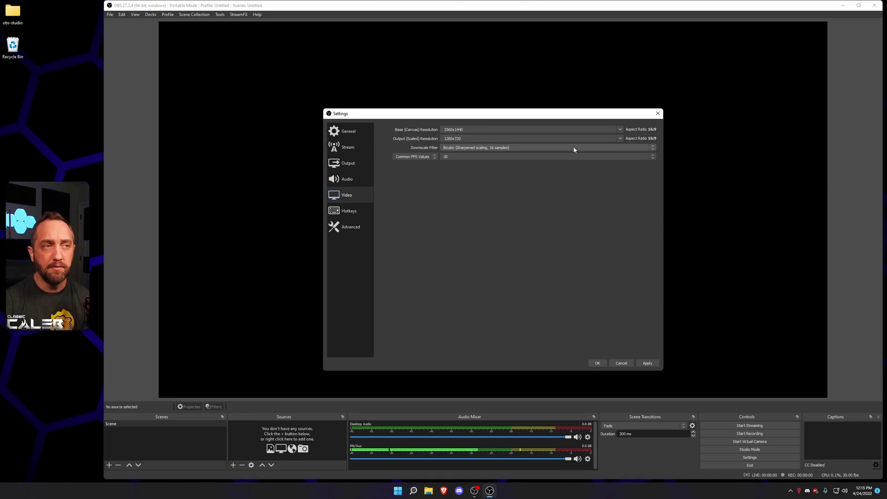
pyautogui.click(617, 139)
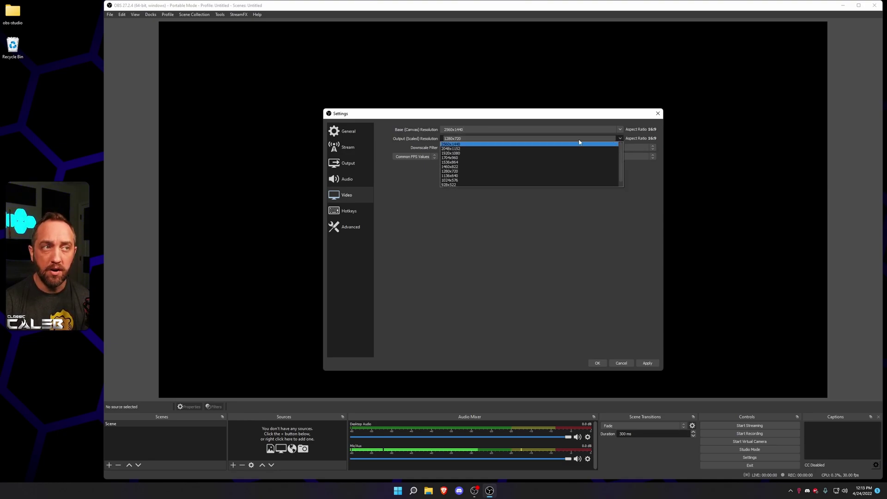
pyautogui.click(467, 146)
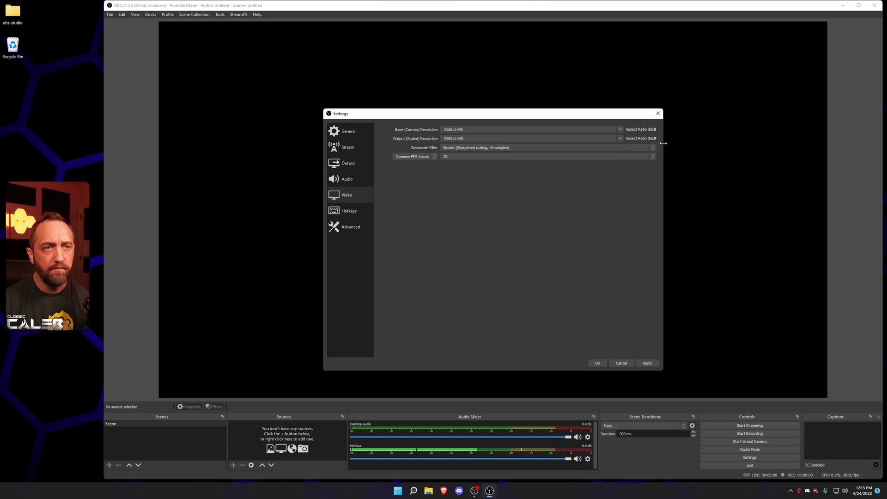
pyautogui.click(455, 157)
pyautogui.click(455, 203)
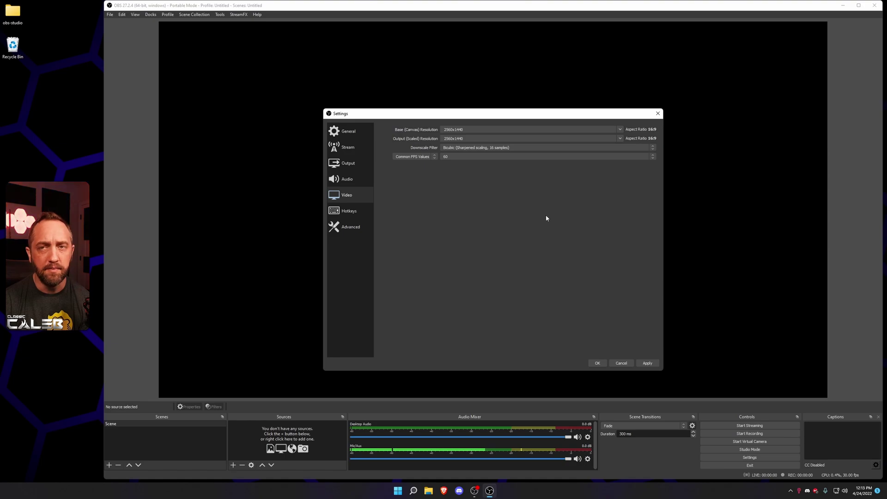
pyautogui.click(642, 363)
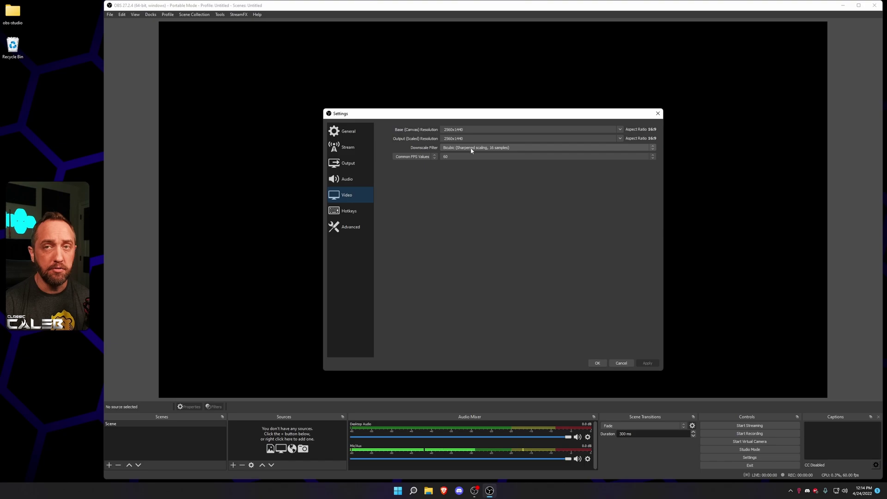
# - Switch the Output page to Advanced output mode
pyautogui.click(352, 163)
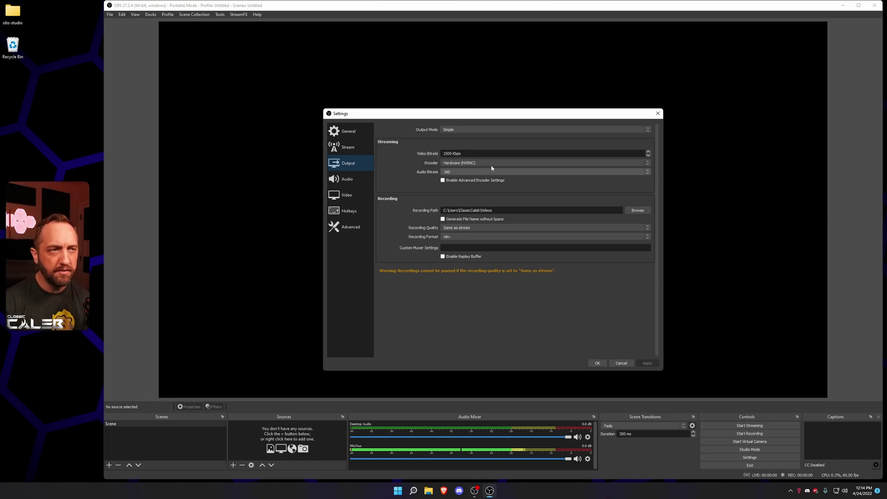
pyautogui.click(485, 130)
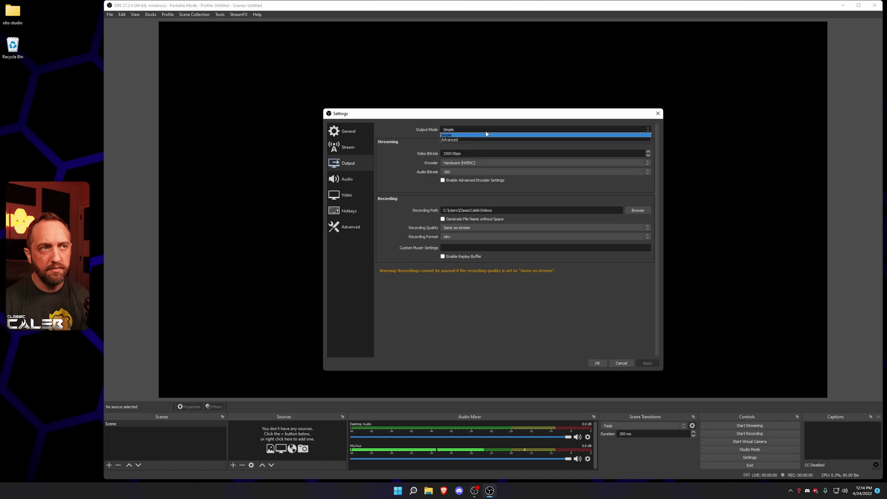
pyautogui.click(449, 139)
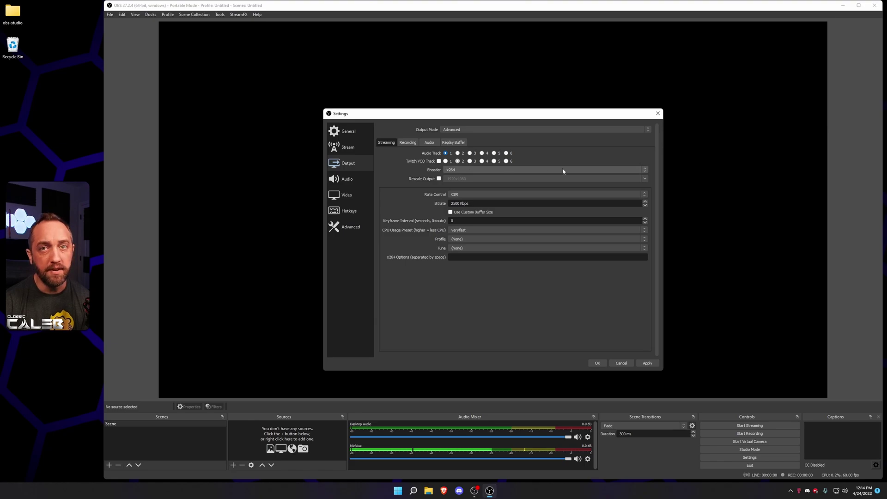
# - Stream with NVIDIA NVENC H.264 (new) and rescale the stream output to 1920x1080
pyautogui.click(461, 171)
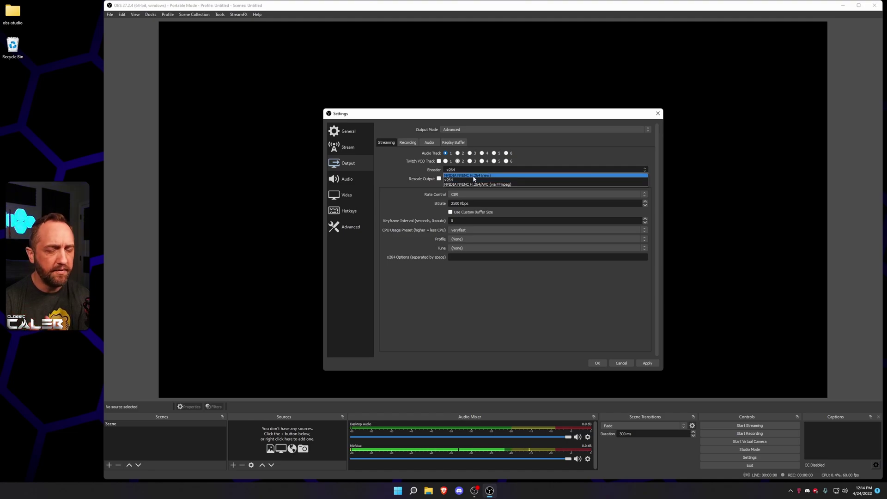
pyautogui.click(473, 176)
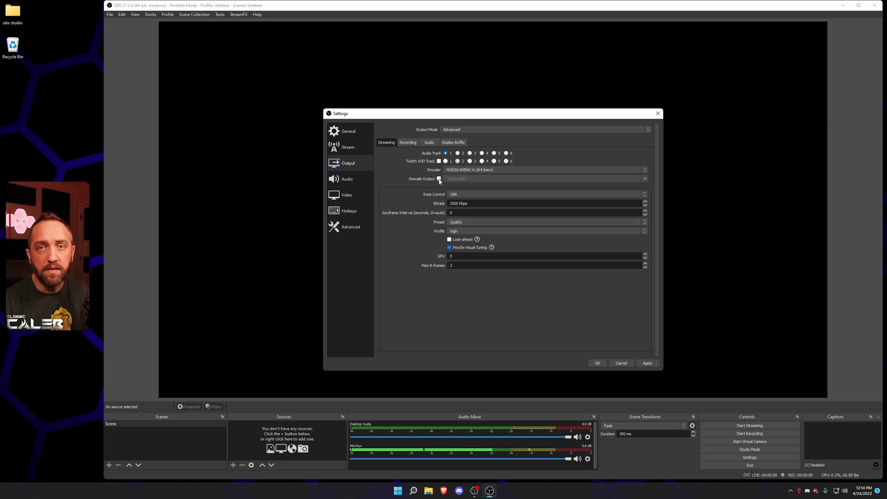
pyautogui.click(439, 178)
pyautogui.click(644, 179)
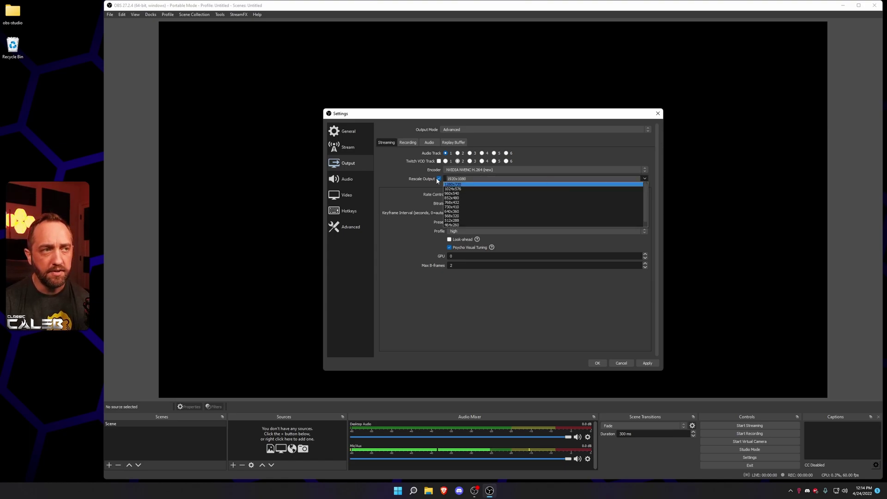
pyautogui.click(439, 179)
pyautogui.click(439, 179)
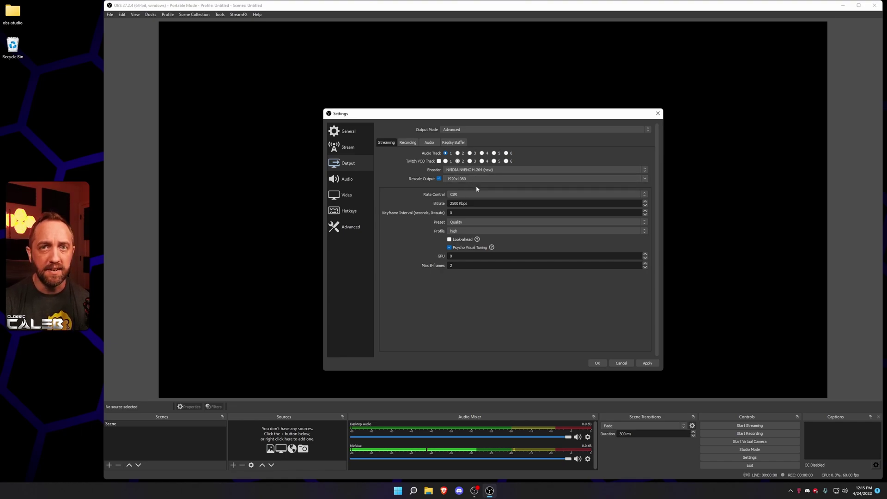
# - Untick Psycho Visual Tuning for streaming and retype the stream bitrate value
pyautogui.click(449, 248)
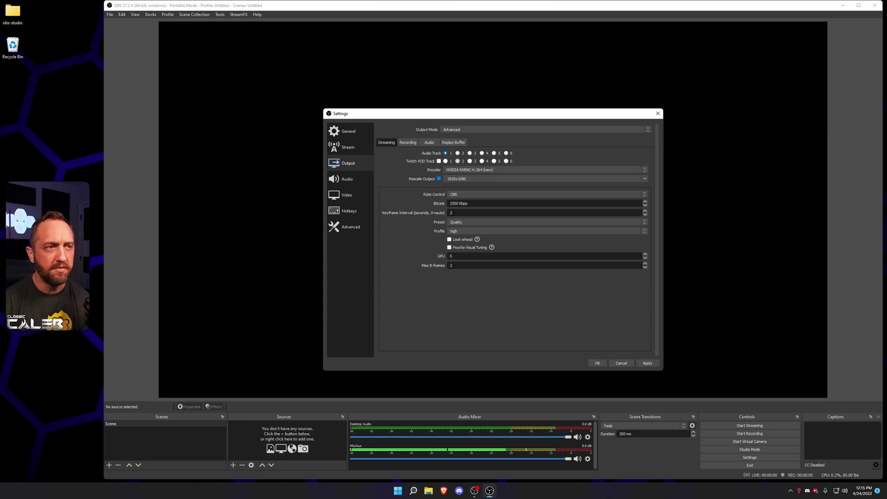
pyautogui.moveTo(451, 204); pyautogui.dragTo(450, 205)
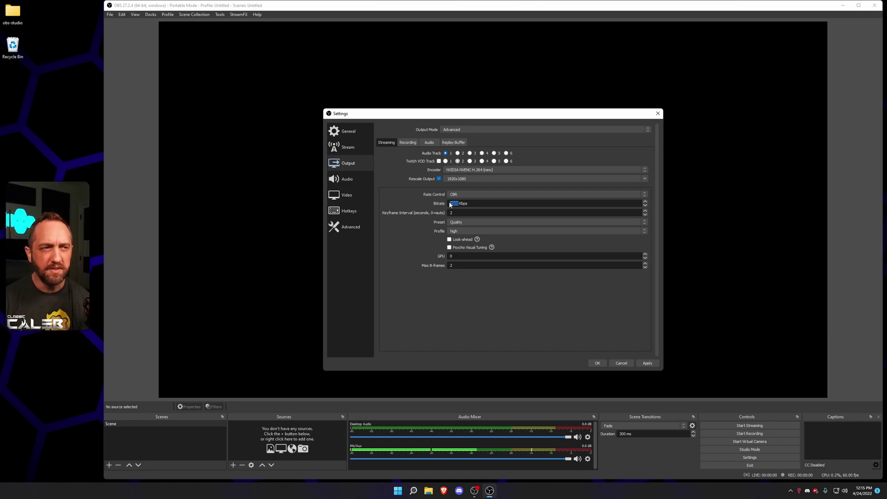
pyautogui.write('3800')
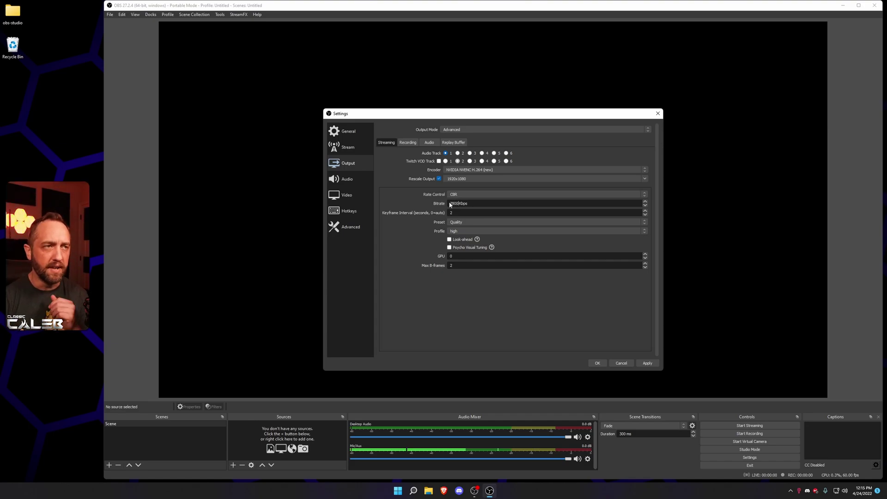
# - Apply the streaming output changes and bring up the Recording output settings
pyautogui.click(647, 363)
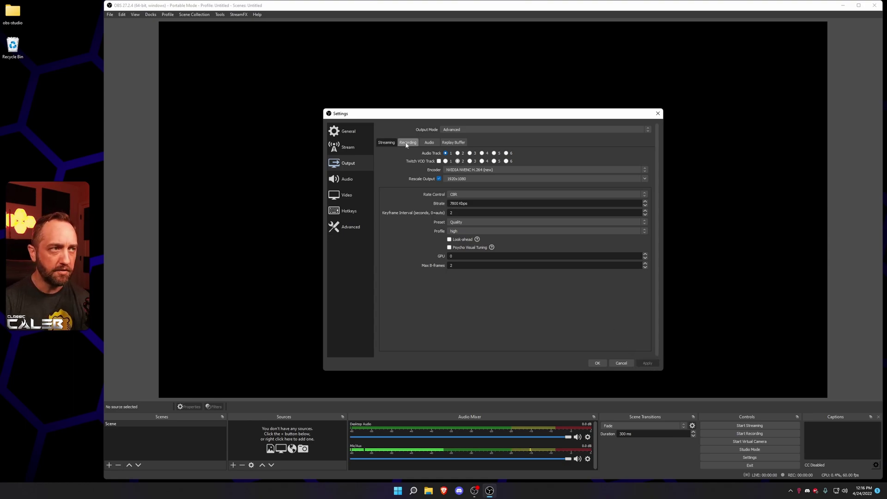
pyautogui.click(407, 143)
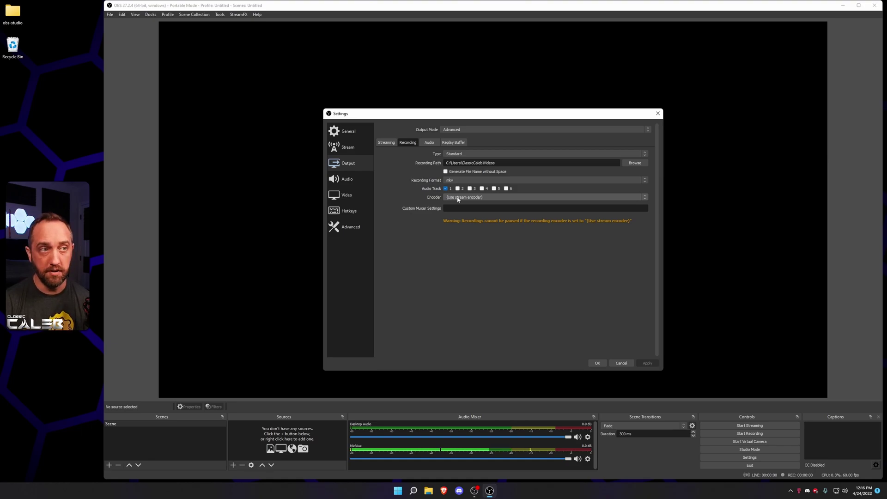
pyautogui.click(457, 198)
pyautogui.click(386, 142)
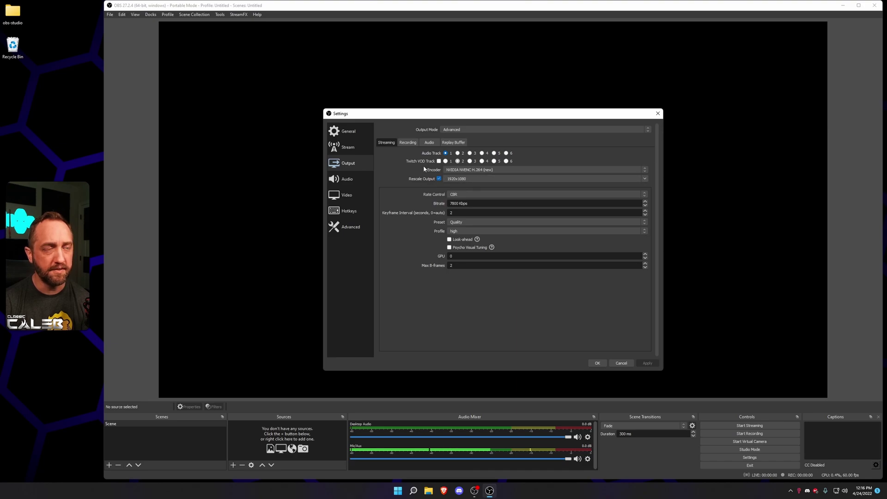
pyautogui.click(407, 142)
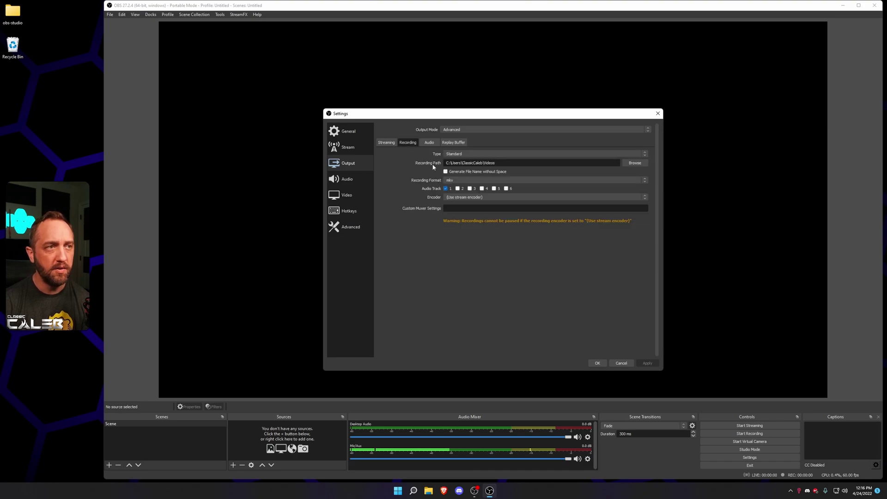
# - Set the recording format to mp4 and the recording encoder to NVIDIA NVENC H.264 (new)
pyautogui.click(457, 179)
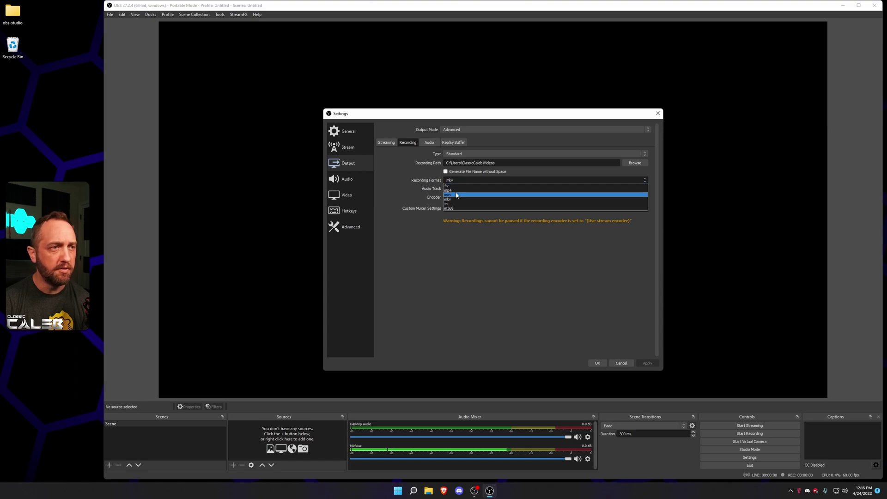
pyautogui.click(459, 190)
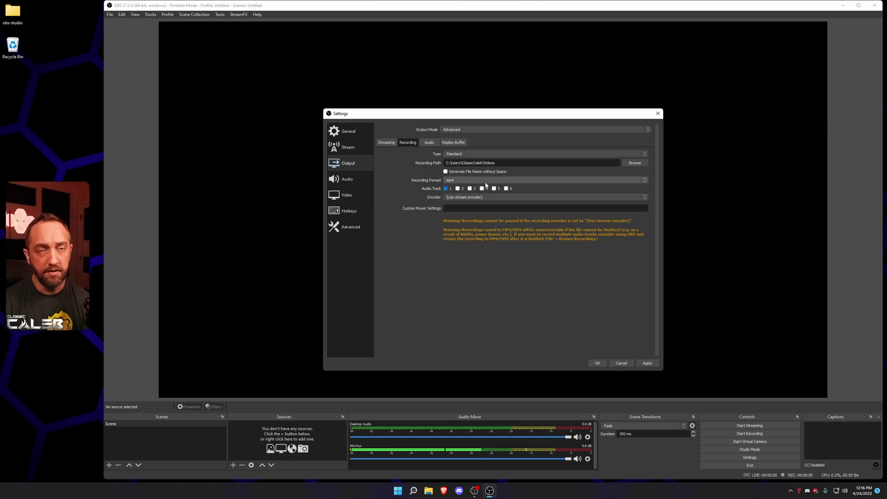
pyautogui.click(467, 198)
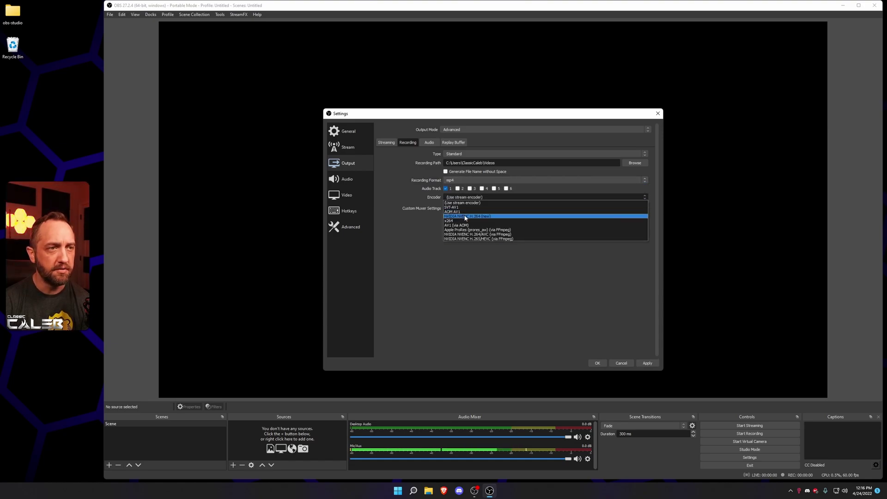
pyautogui.click(497, 217)
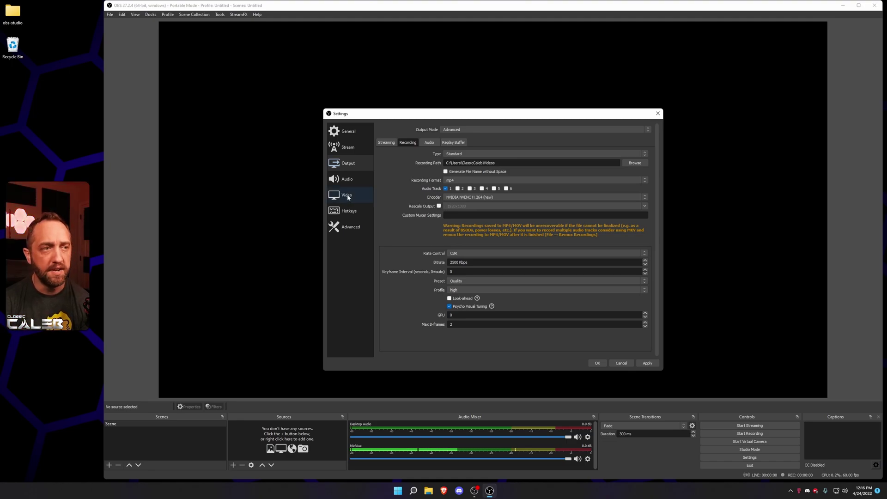
# - Keep CBR rate control, set recording bitrate to 18000 Kbps and keyframe interval to 2
pyautogui.click(483, 252)
pyautogui.click(467, 254)
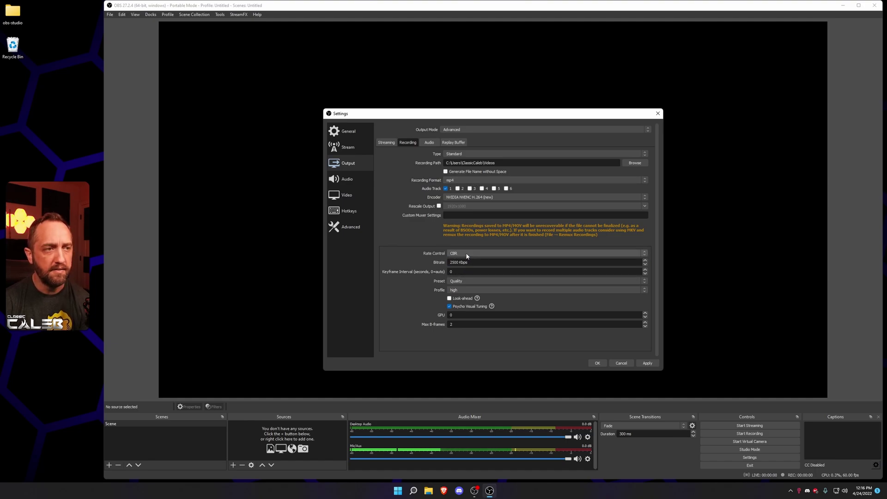
pyautogui.click(466, 254)
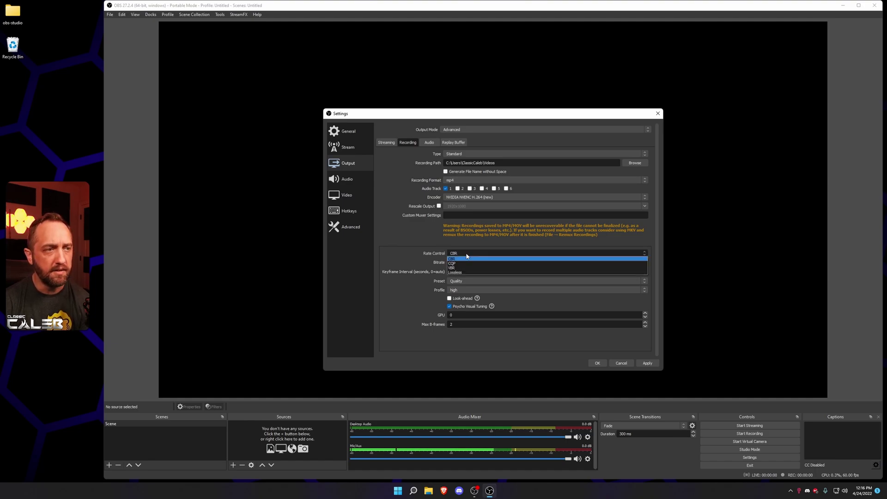
pyautogui.click(441, 249)
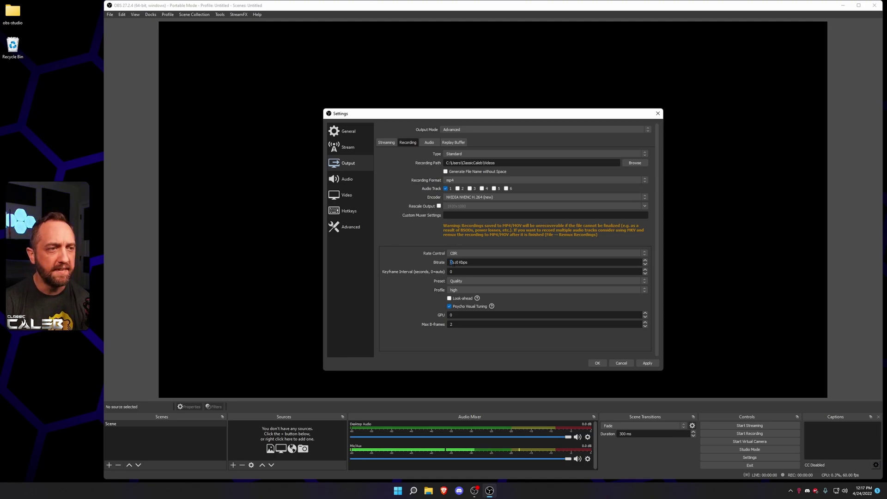
pyautogui.moveTo(453, 262); pyautogui.dragTo(450, 263)
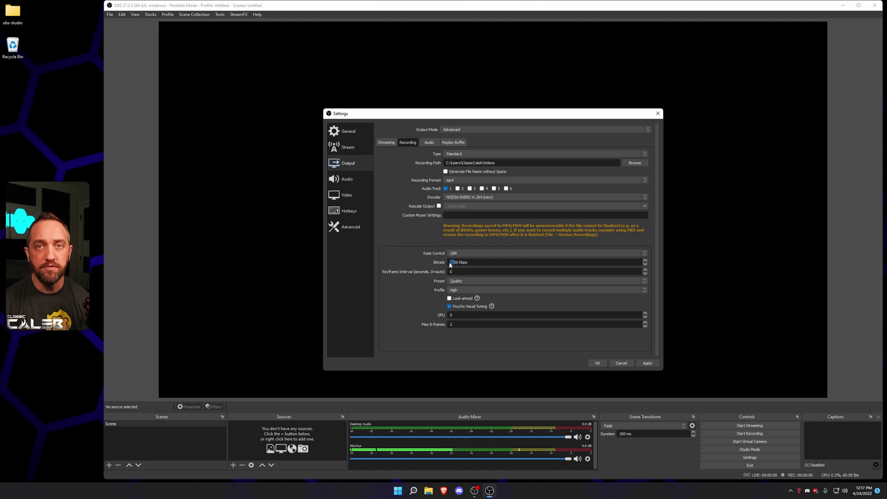
pyautogui.write('180')
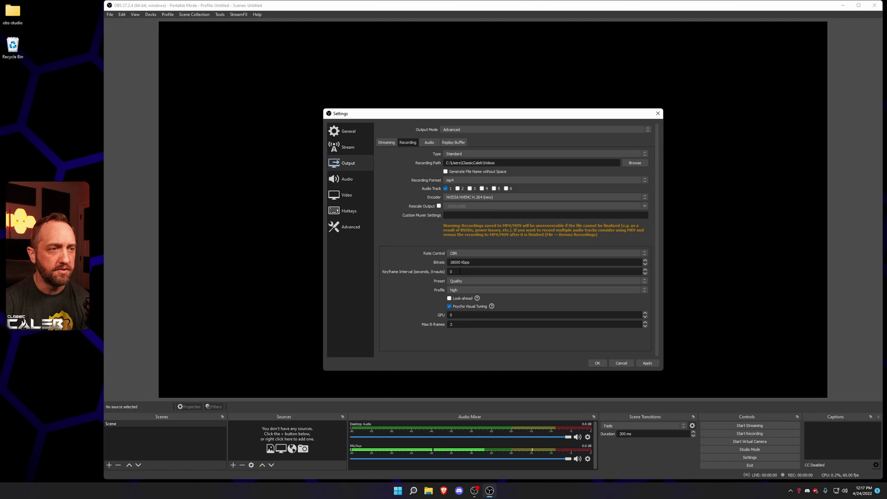
pyautogui.doubleClick(459, 271)
pyautogui.write('2')
# - Keep the Quality preset, turn off Psycho Visual Tuning, and apply the recording settings
pyautogui.click(464, 281)
pyautogui.click(467, 281)
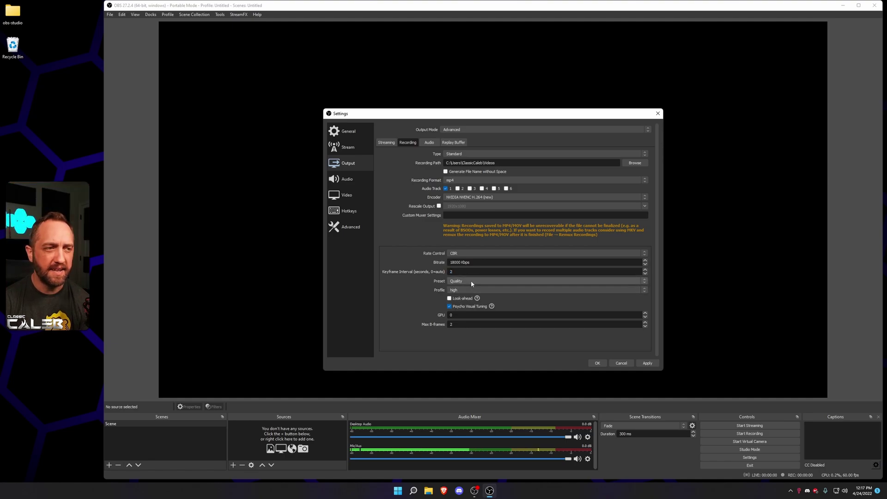
pyautogui.click(471, 281)
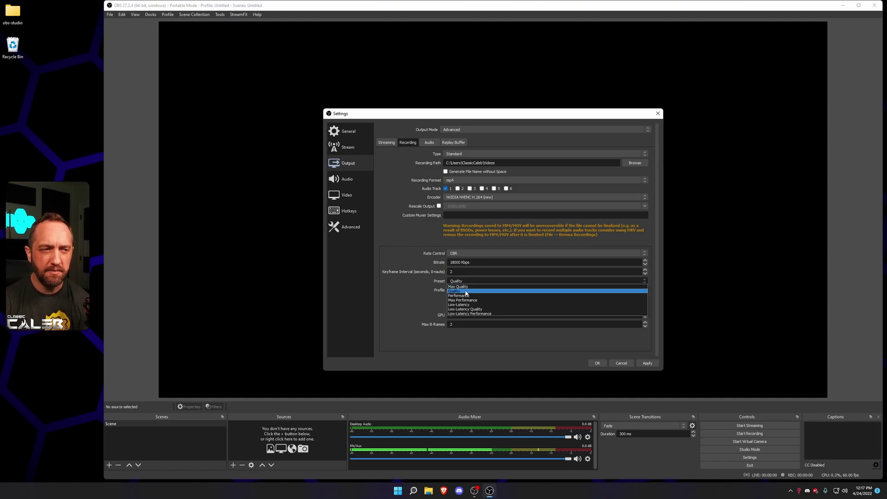
pyautogui.click(466, 291)
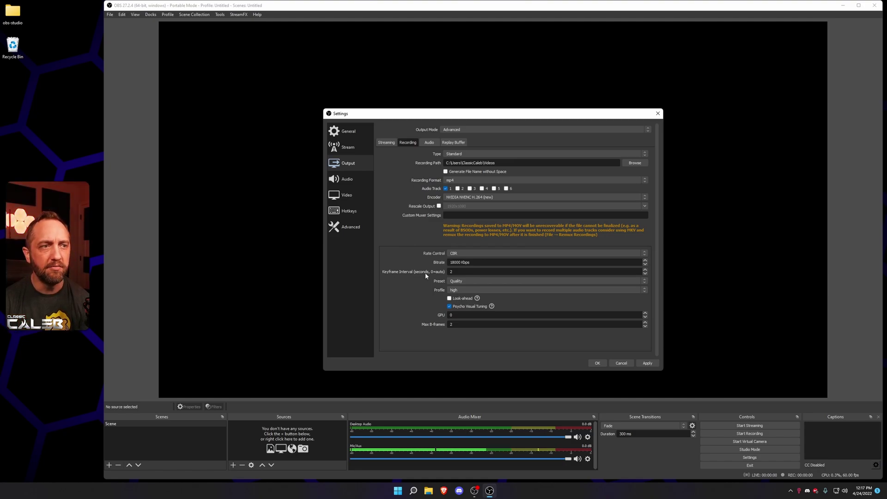
pyautogui.click(462, 306)
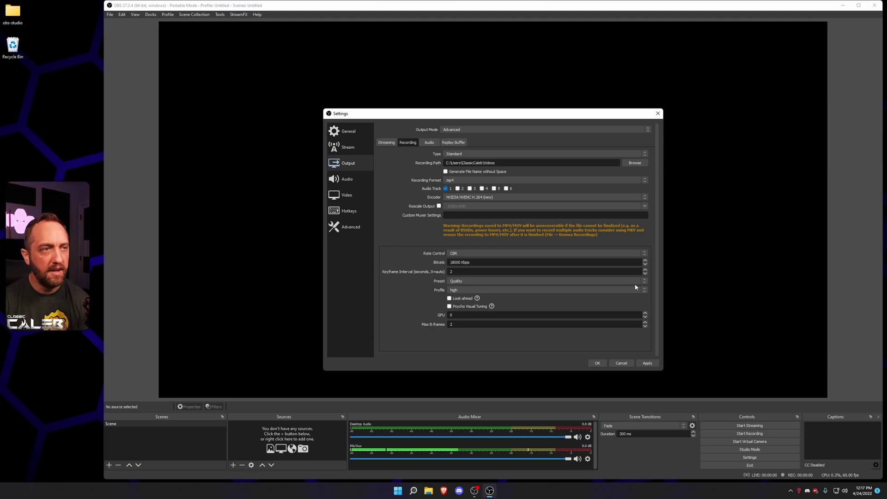
pyautogui.click(648, 362)
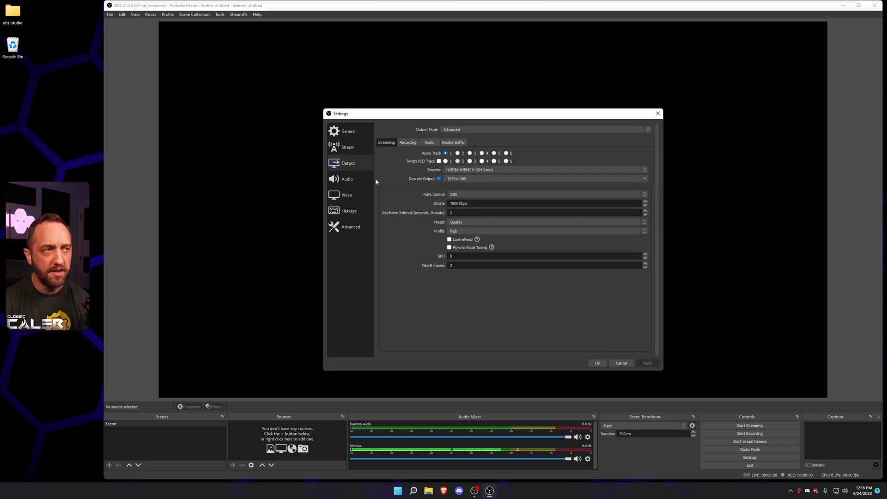
# - Choose Twitch as the streaming service and confirm ignoring its recommended setting limits
pyautogui.click(347, 147)
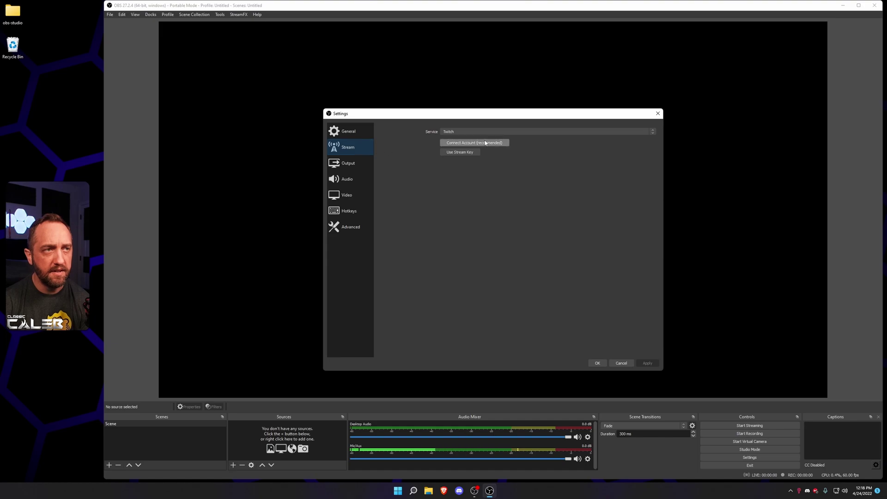
pyautogui.click(508, 132)
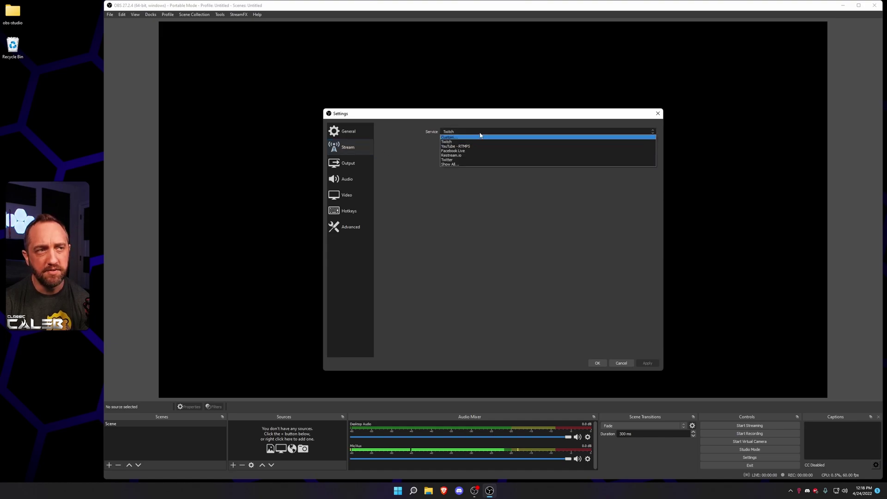
pyautogui.click(479, 142)
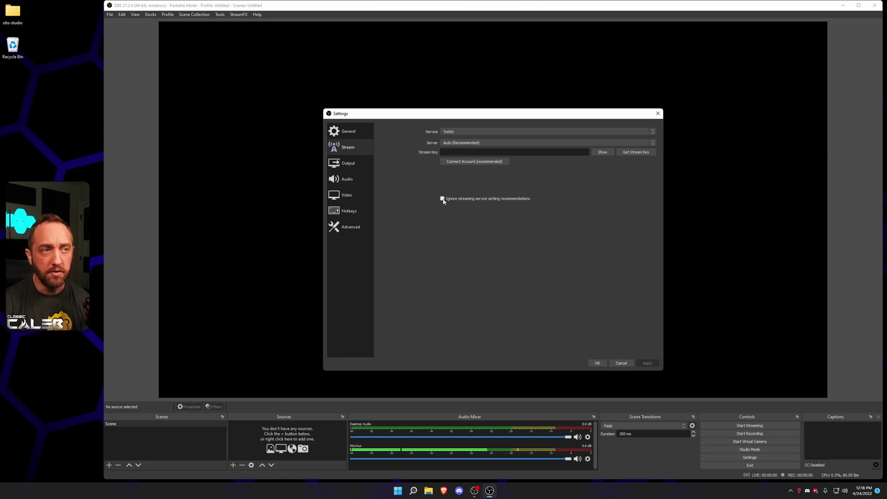
pyautogui.click(443, 199)
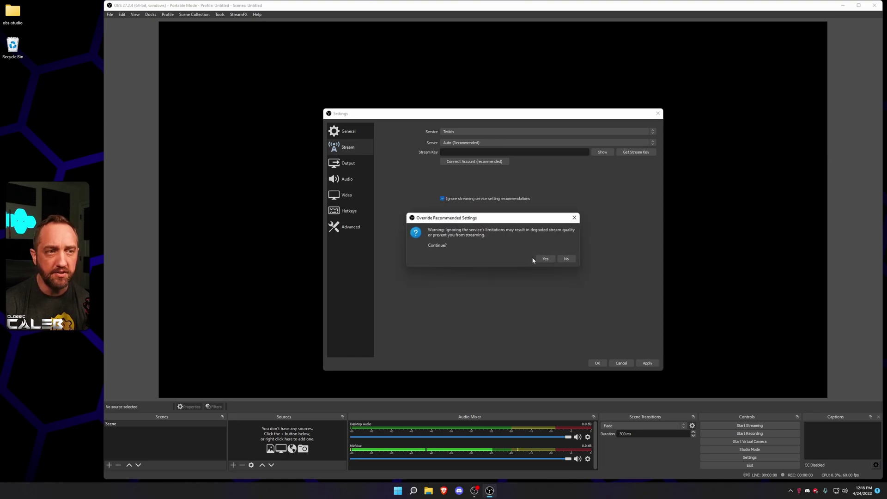
pyautogui.click(545, 259)
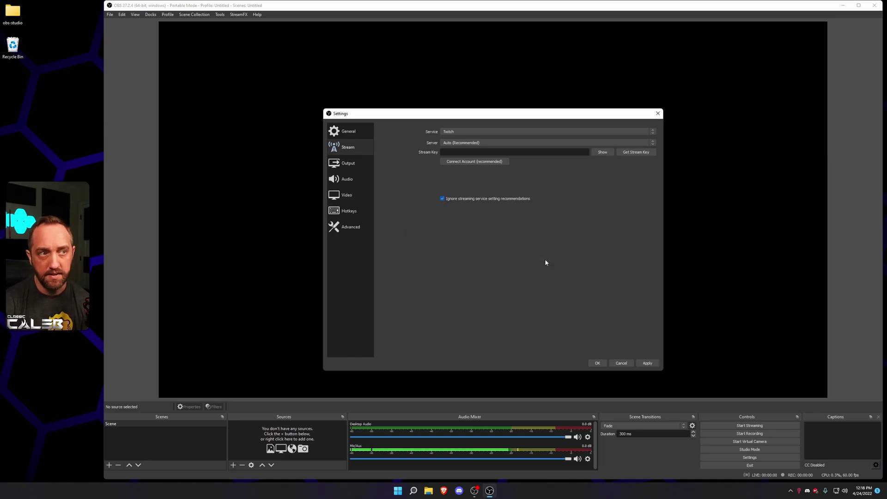
pyautogui.click(353, 166)
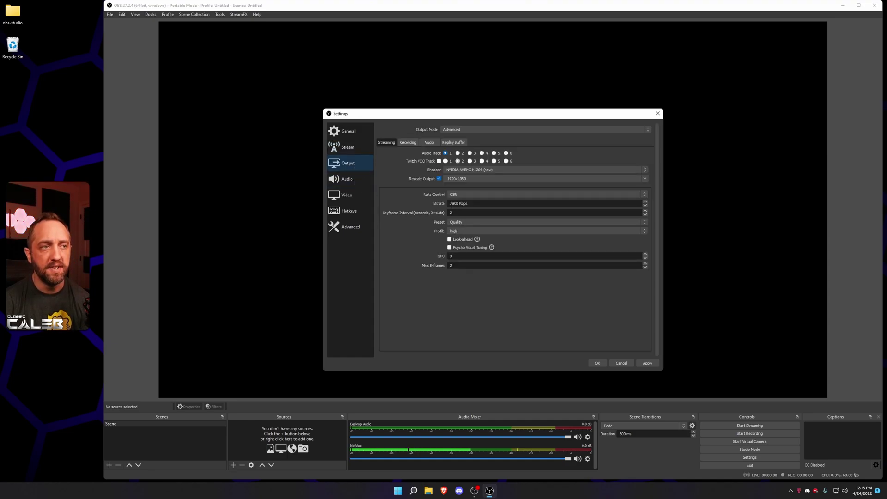